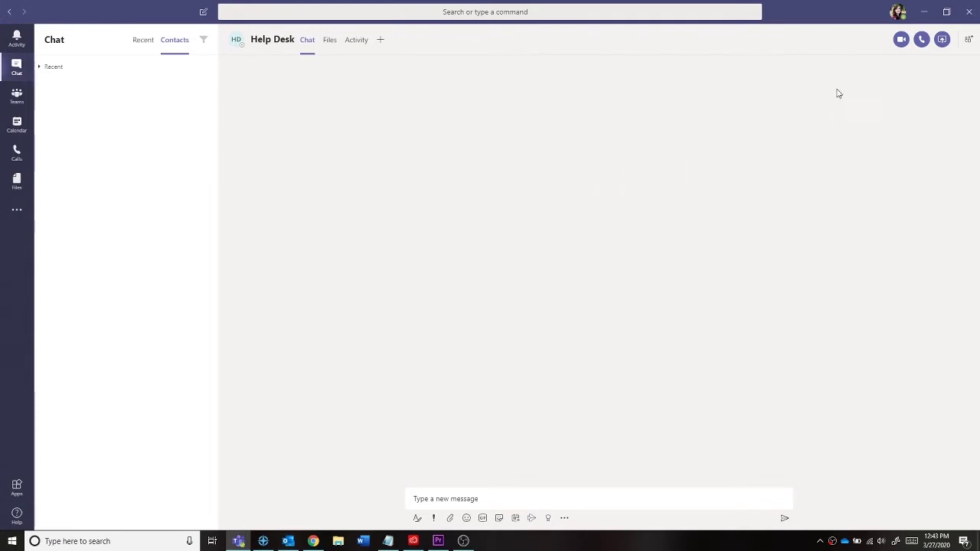
# - Start an audio call with Help Desk and switch the camera on and back off
pyautogui.click(921, 39)
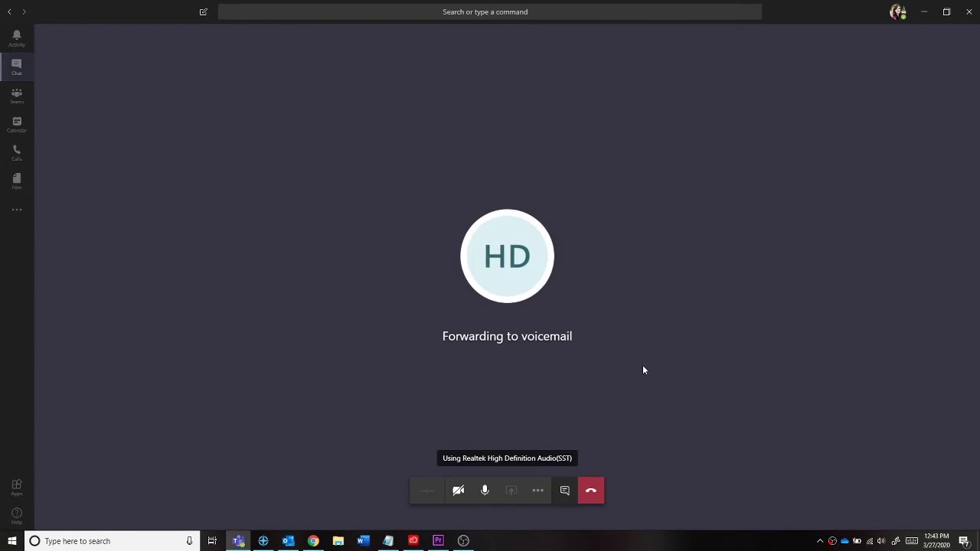
pyautogui.click(457, 494)
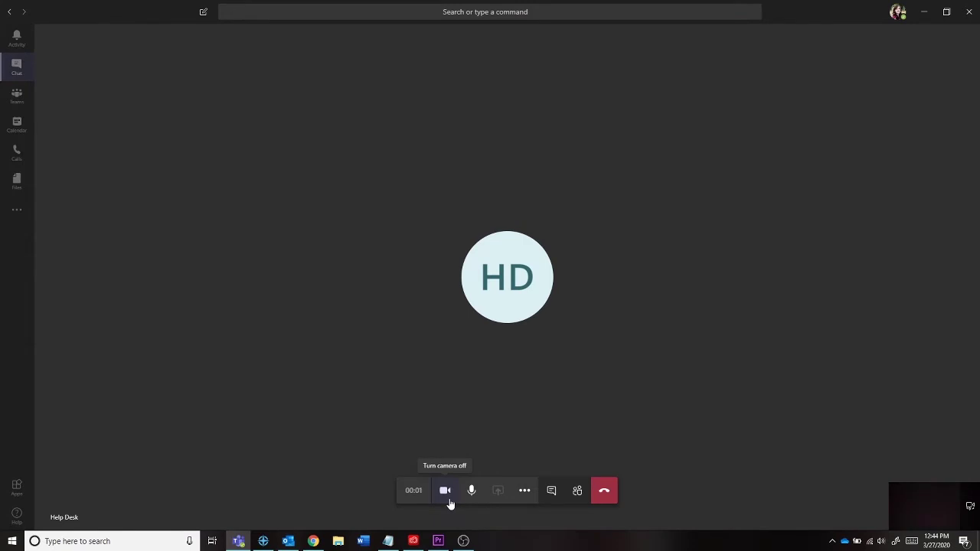
pyautogui.click(451, 502)
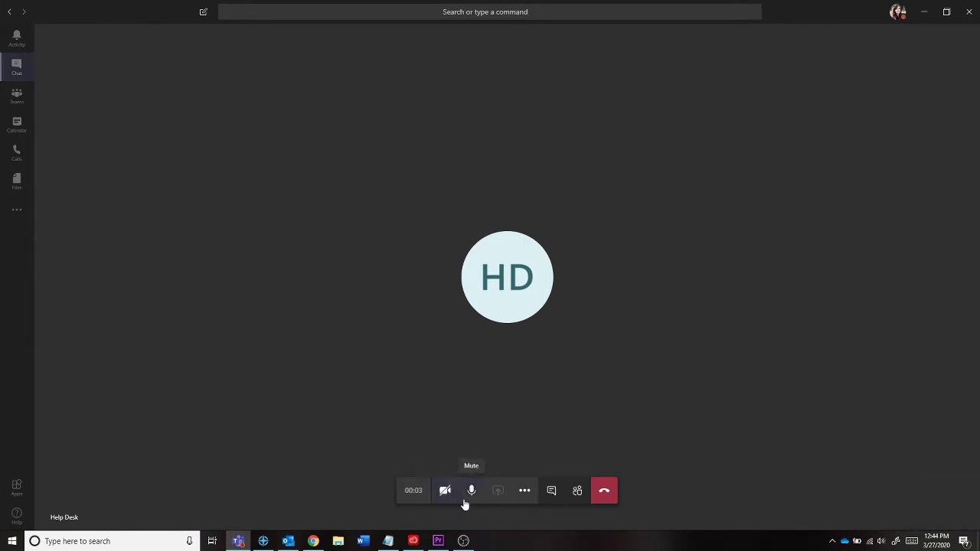
# - Show the call's device settings and examine the available camera choices
pyautogui.click(524, 492)
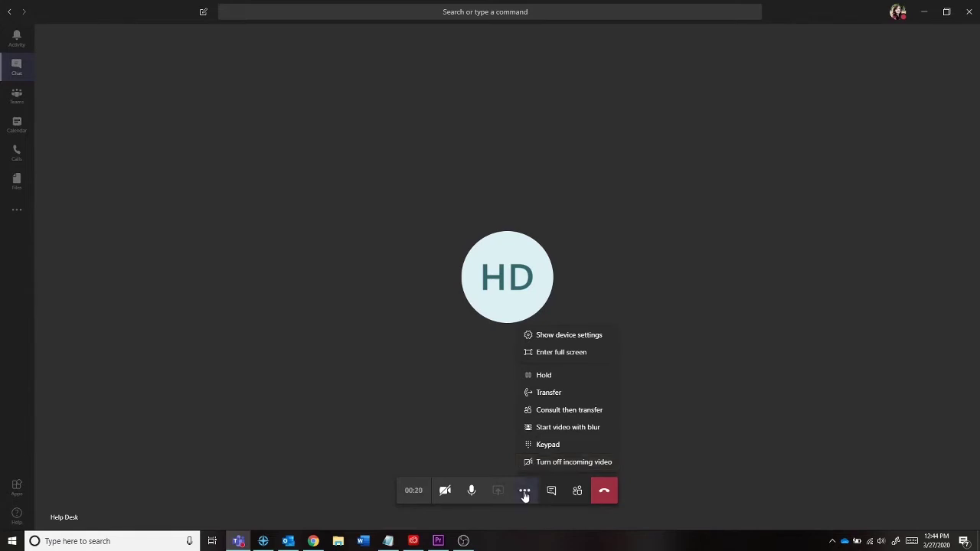
pyautogui.click(525, 496)
pyautogui.click(525, 496)
pyautogui.click(559, 341)
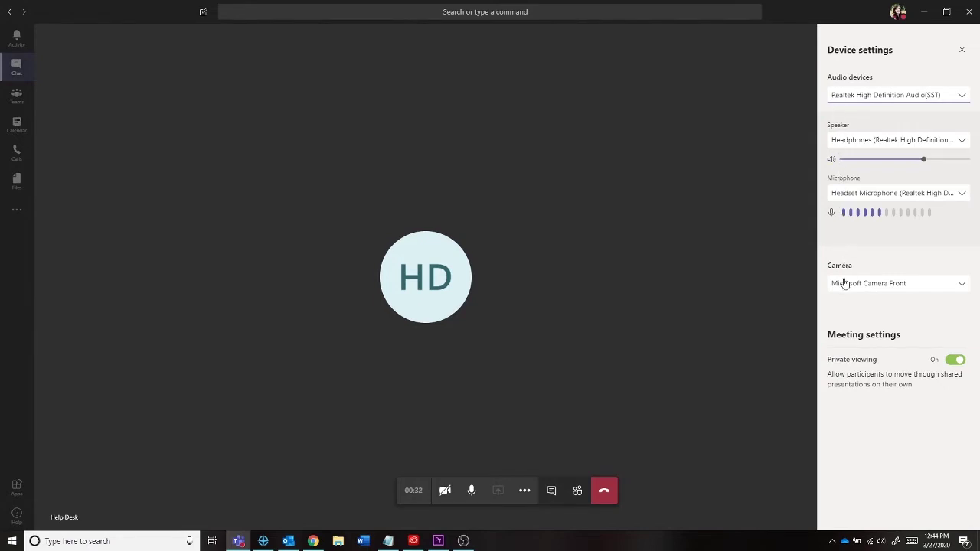
pyautogui.click(943, 287)
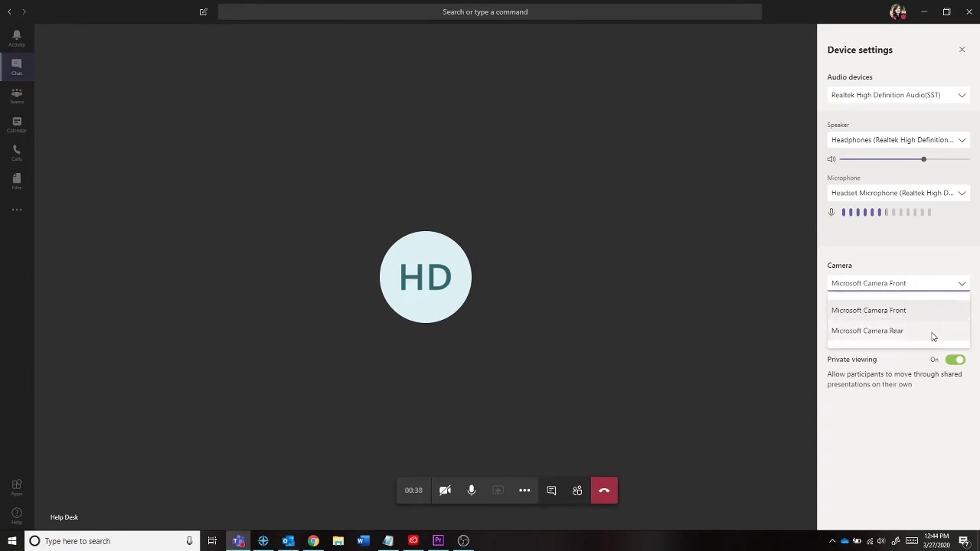
pyautogui.click(933, 286)
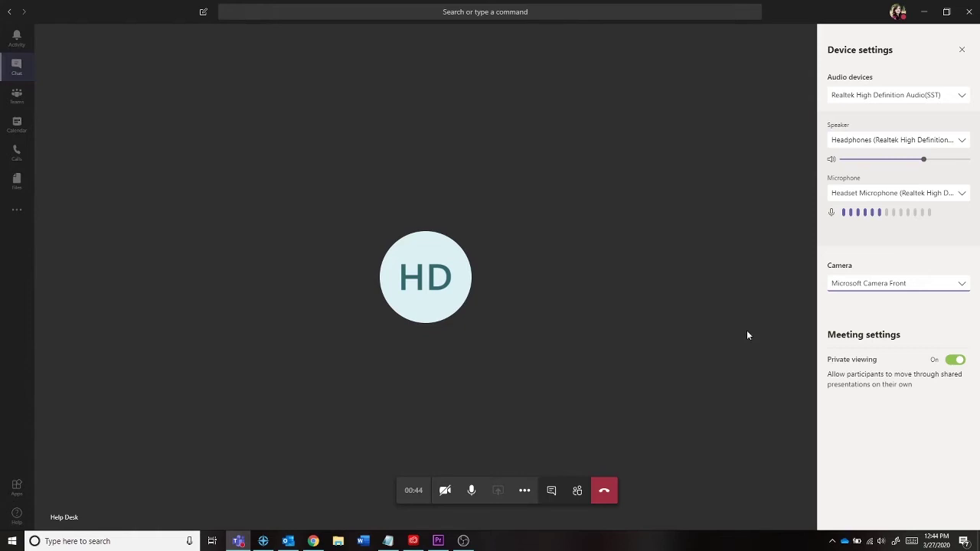
# - Look up a colleague by first name as someone to invite to the call, and end the call
pyautogui.click(577, 492)
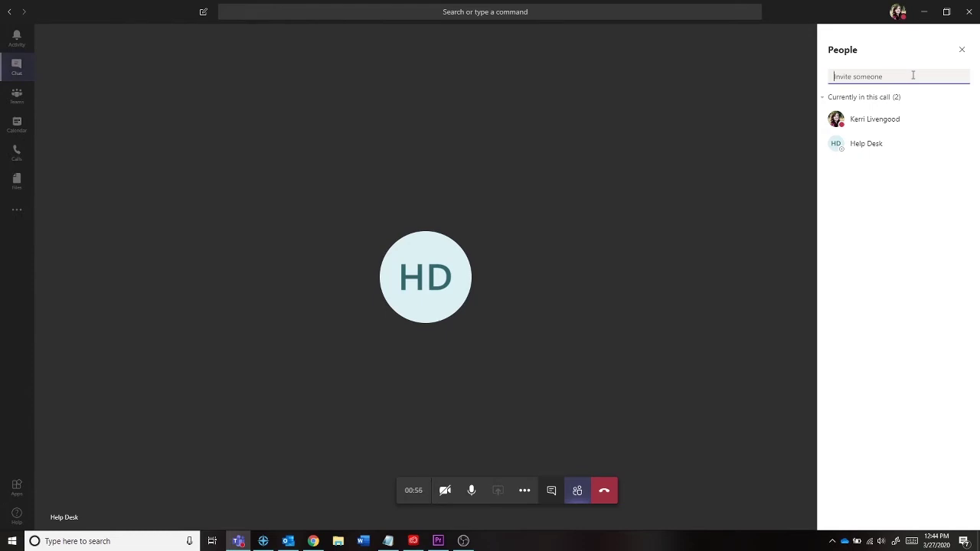
pyautogui.write('connor')
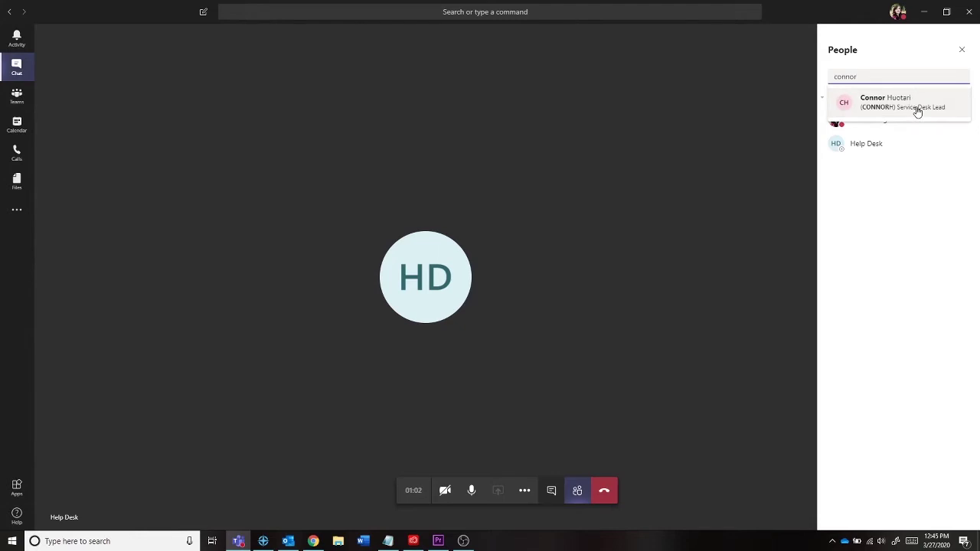
pyautogui.click(961, 51)
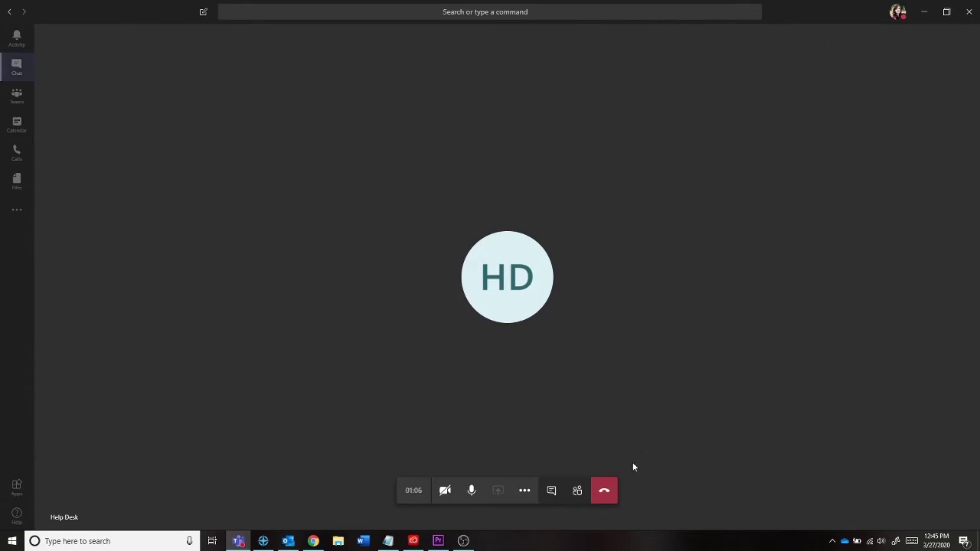
pyautogui.click(606, 493)
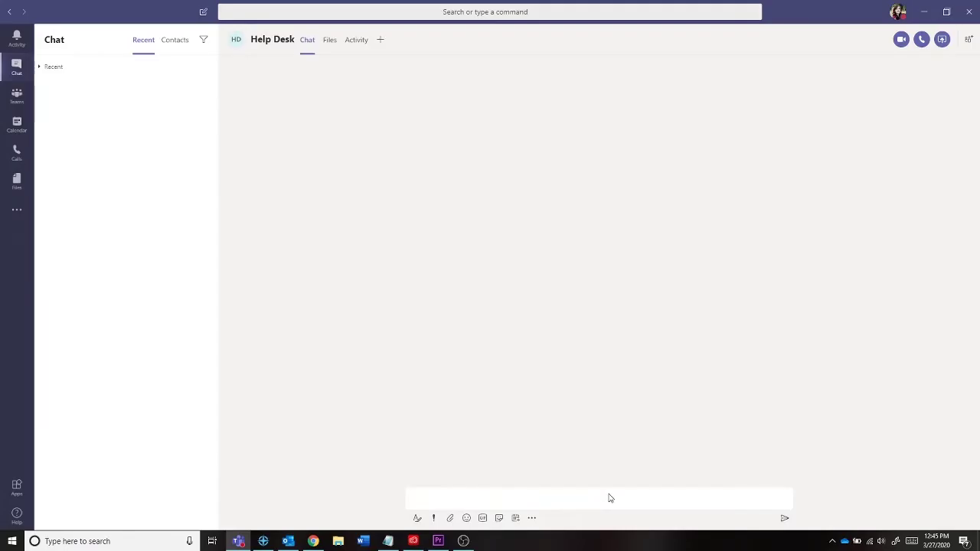
# - Add the Service Desk Lead to the Help Desk chat by searching for their first name
pyautogui.click(969, 43)
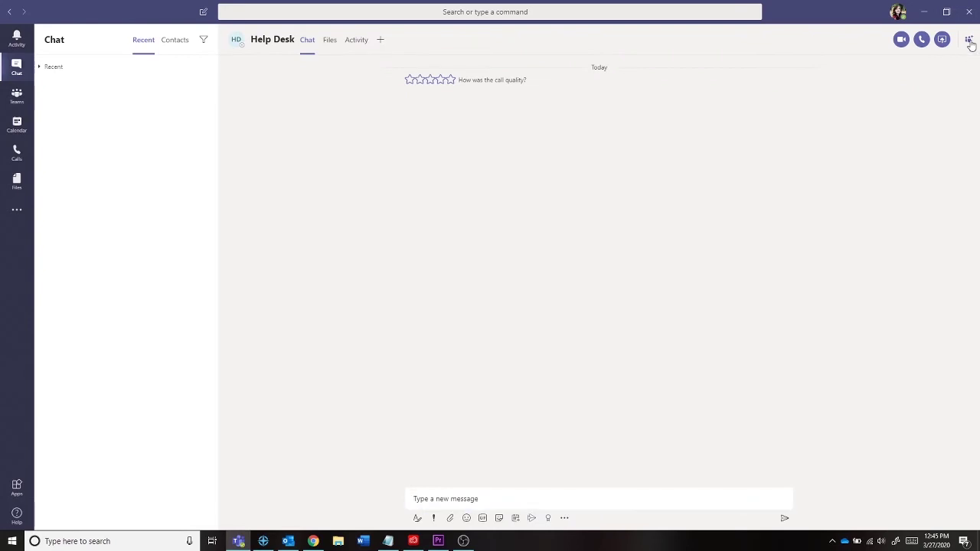
pyautogui.write('connor')
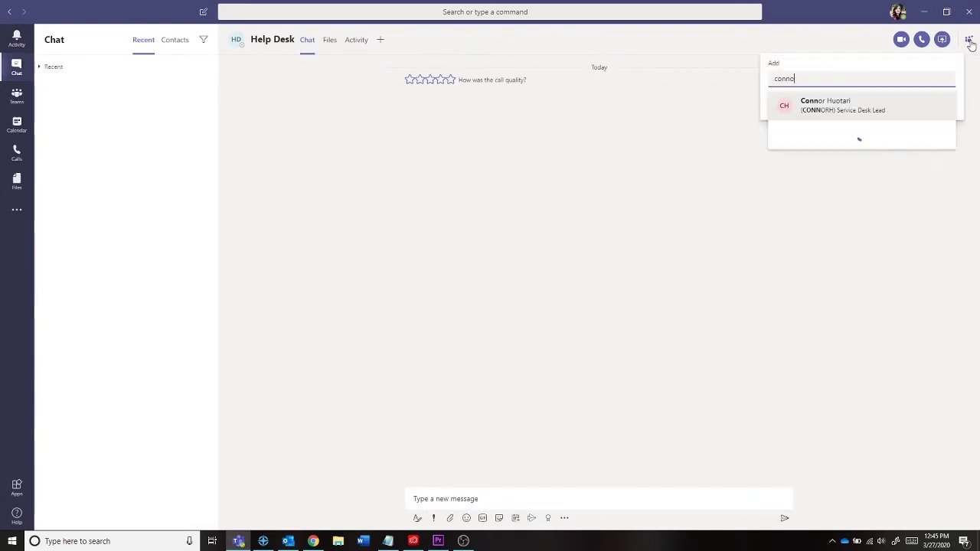
pyautogui.click(917, 110)
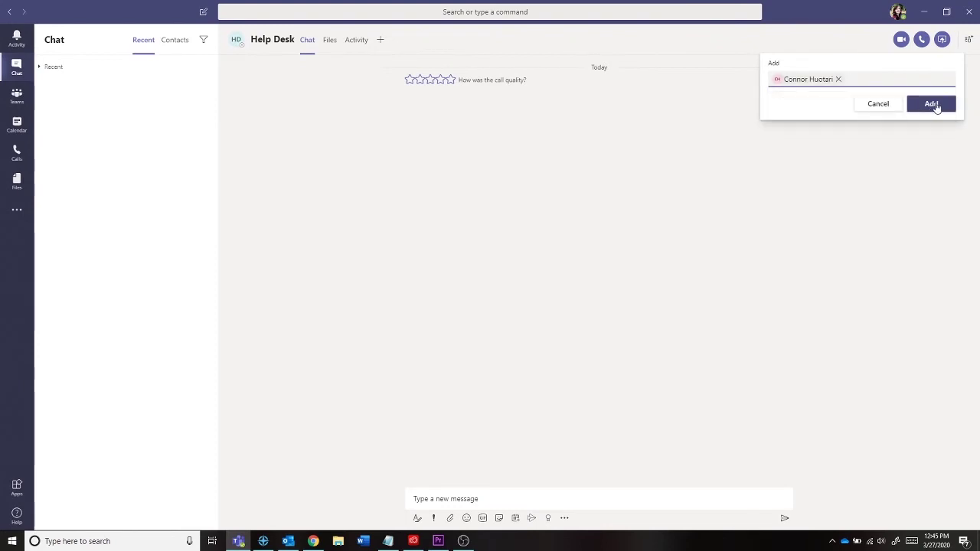
pyautogui.click(944, 106)
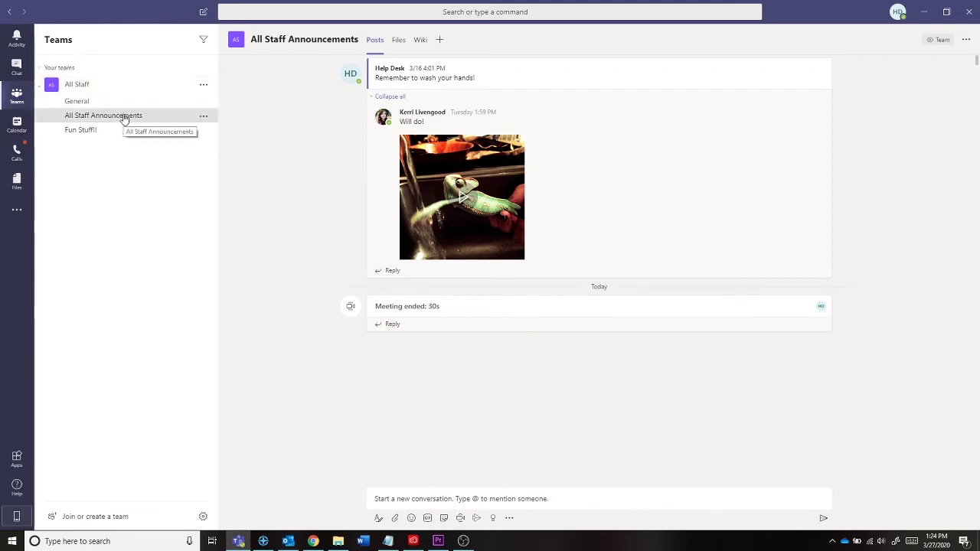
# - Open a new meeting form for the All Staff Announcements channel and examine its recurrence, location, and required and optional attendee fields
pyautogui.click(462, 519)
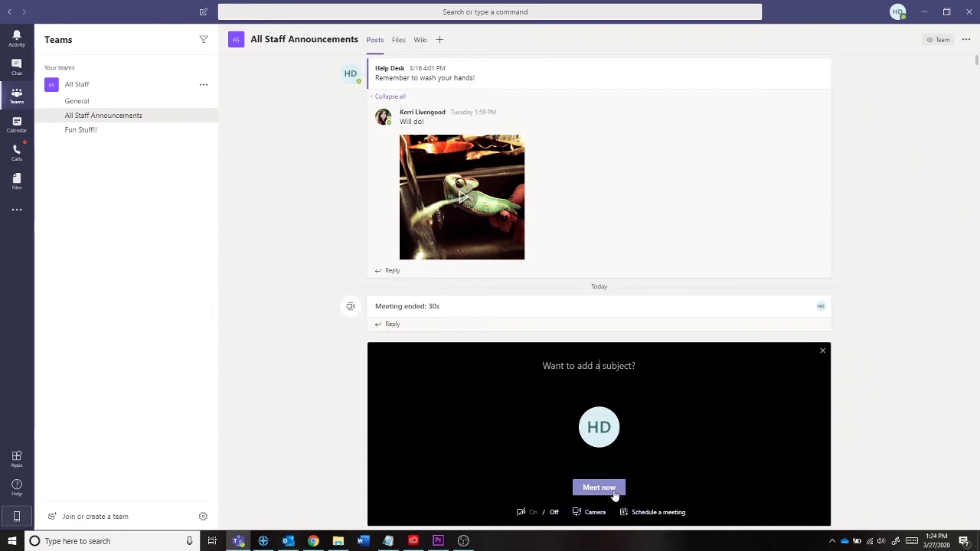
pyautogui.click(655, 518)
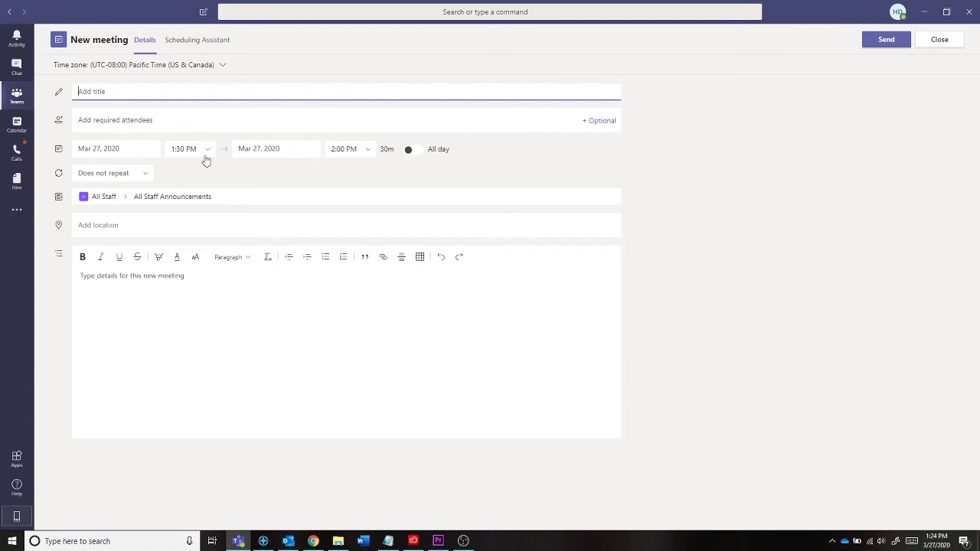
pyautogui.click(145, 179)
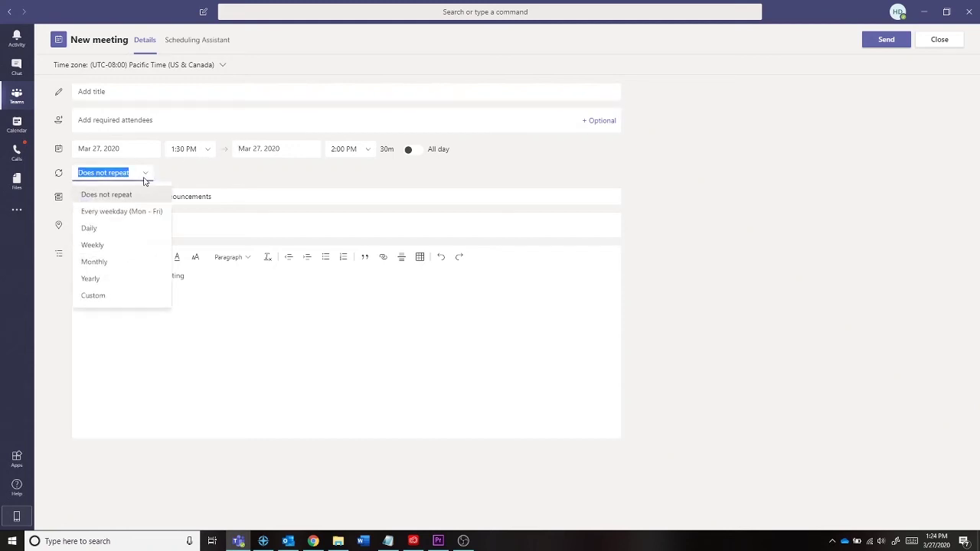
pyautogui.click(144, 181)
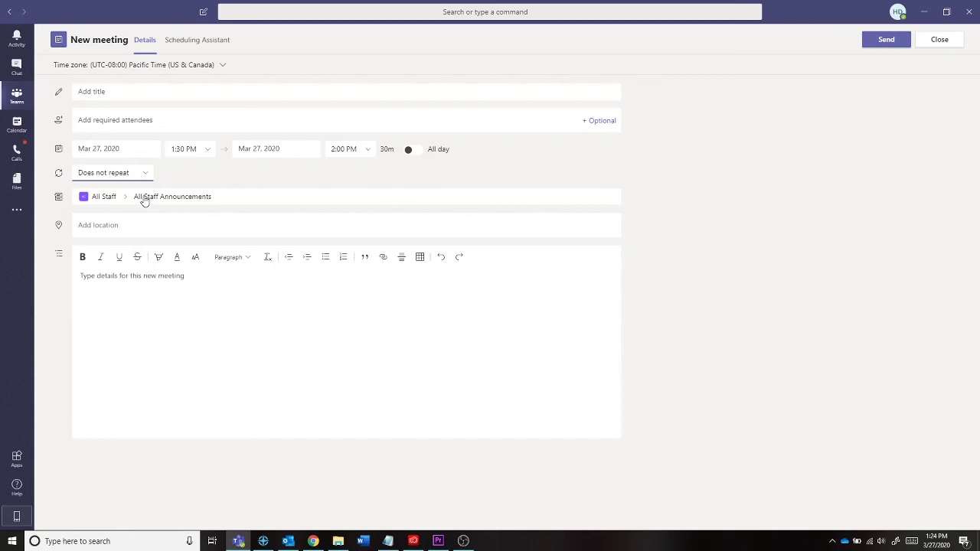
pyautogui.click(141, 225)
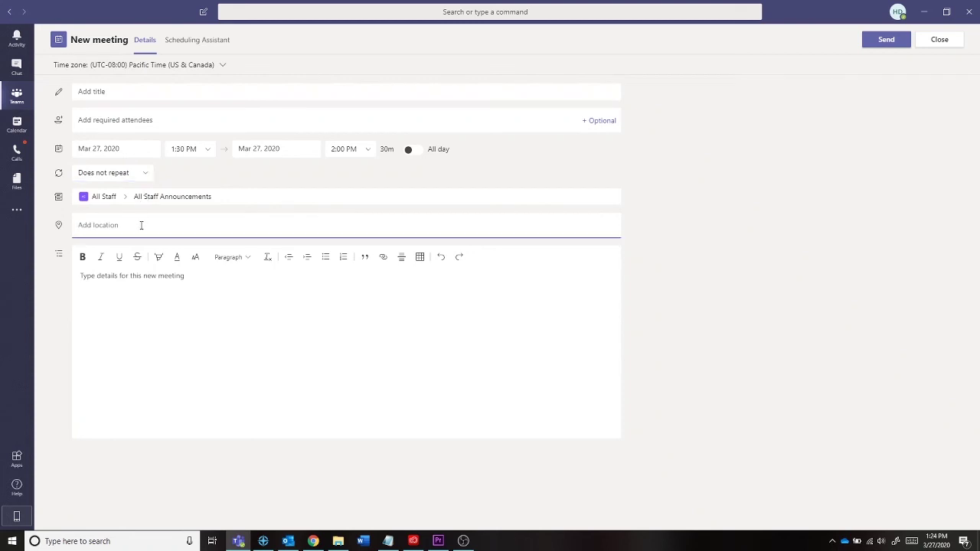
pyautogui.click(136, 121)
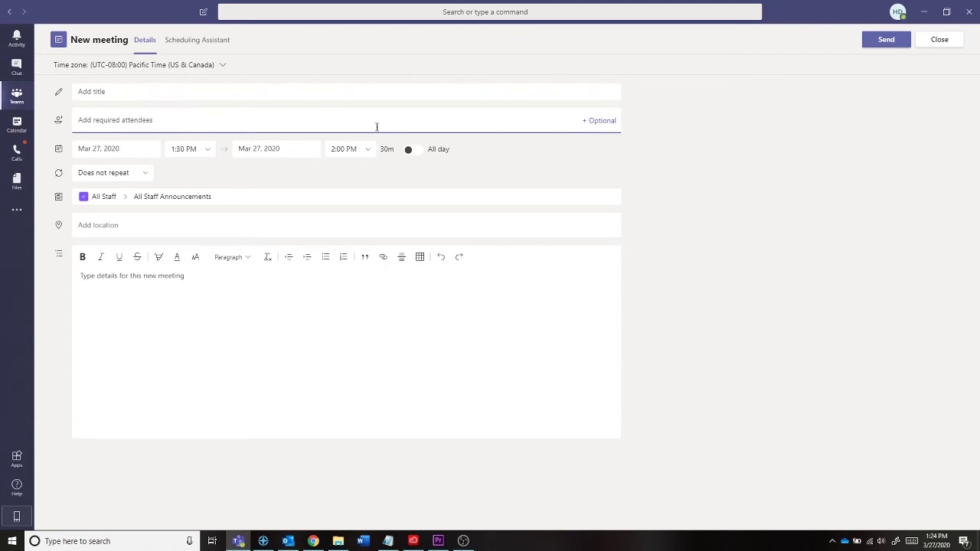
pyautogui.click(602, 122)
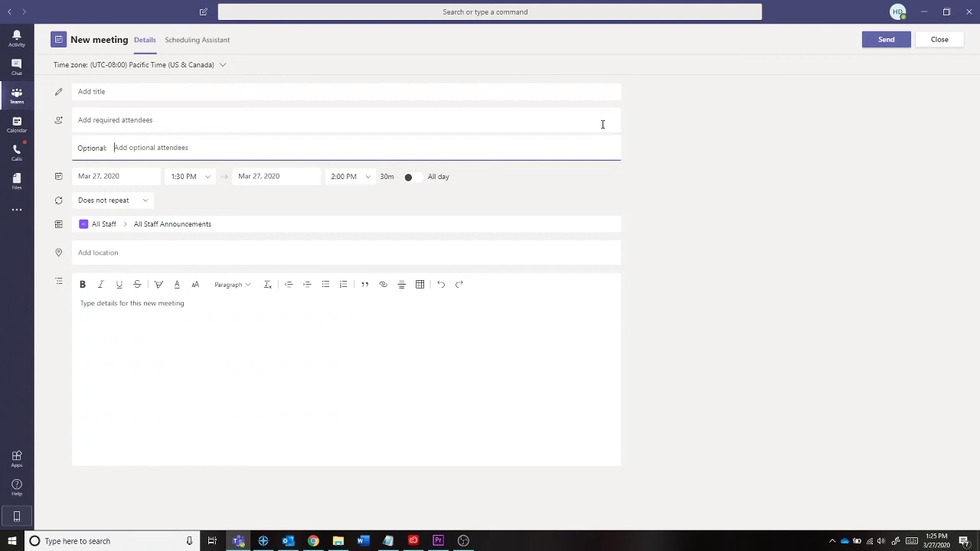
pyautogui.click(602, 119)
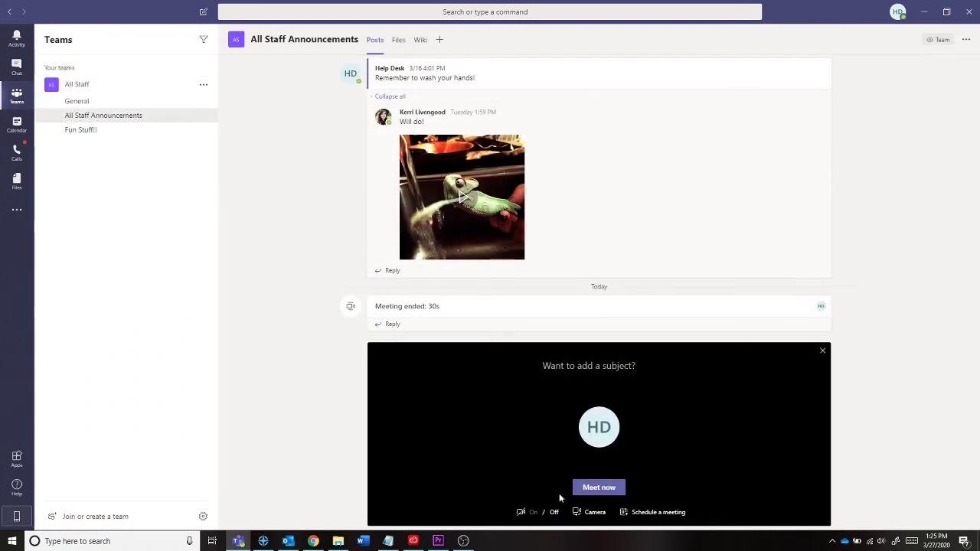
# - Start an instant meeting in the All Staff Announcements channel and look up a colleague by first name to invite
pyautogui.click(605, 488)
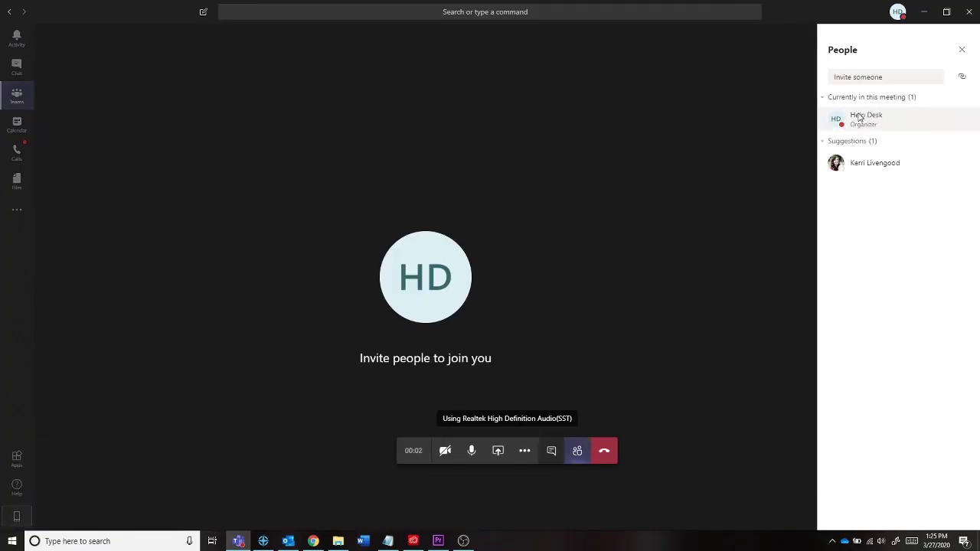
pyautogui.click(859, 78)
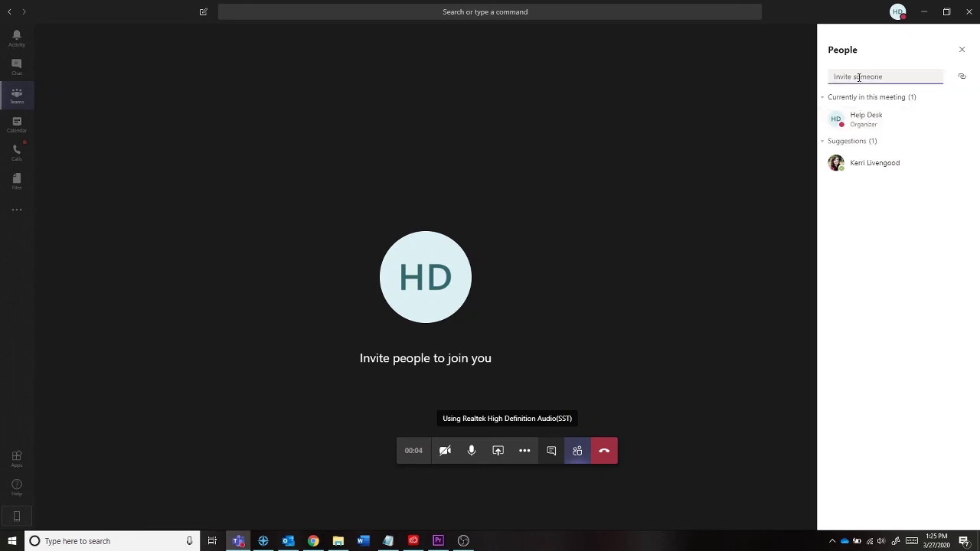
pyautogui.write('connor')
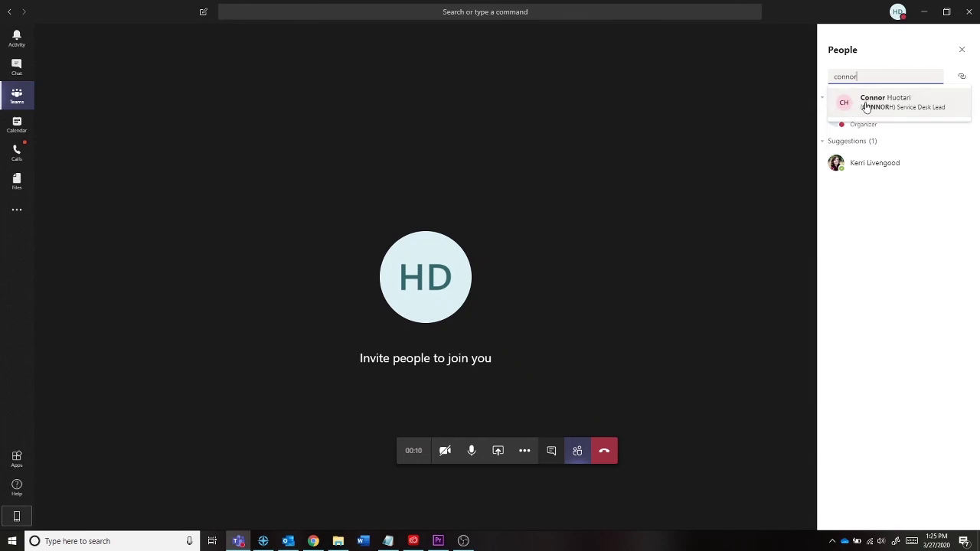
pyautogui.click(868, 198)
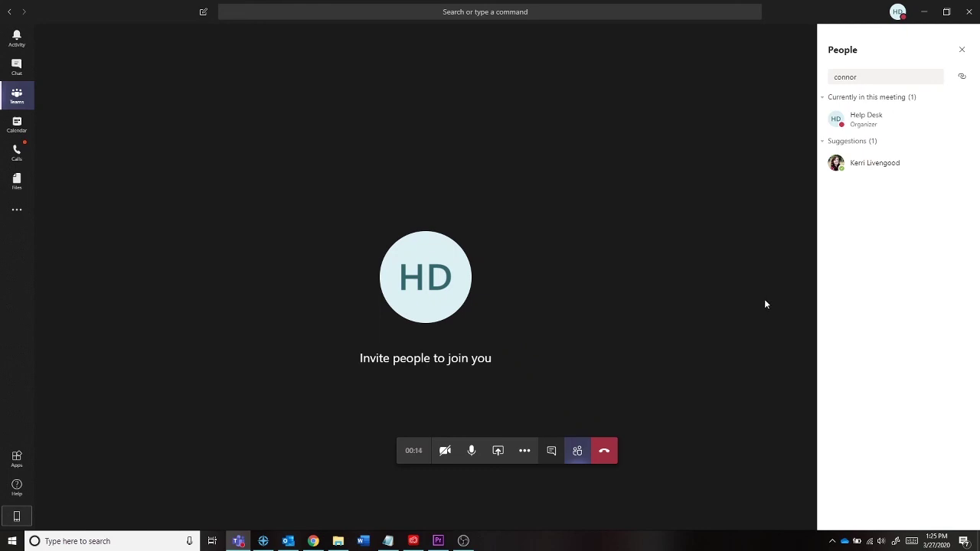
# - Show the device settings for the channel meeting
pyautogui.click(524, 451)
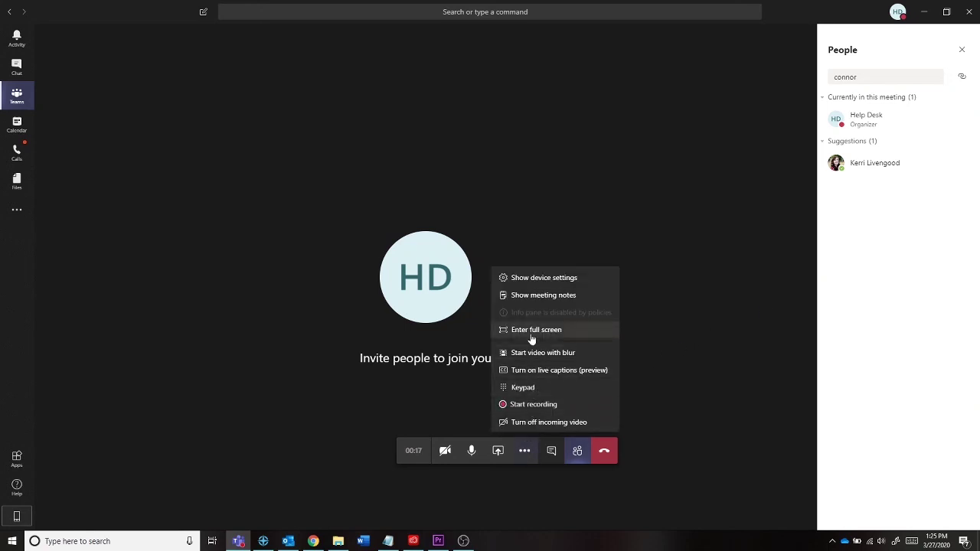
pyautogui.click(538, 279)
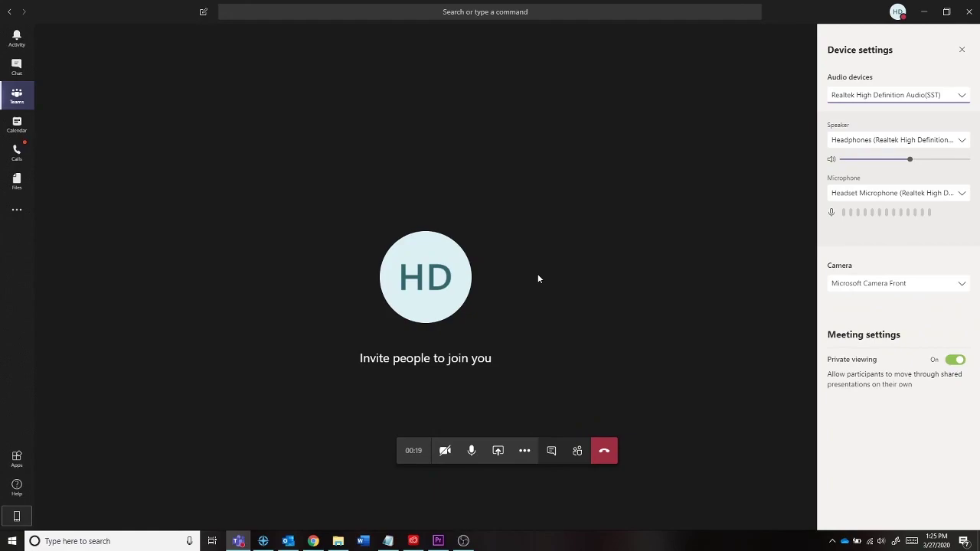